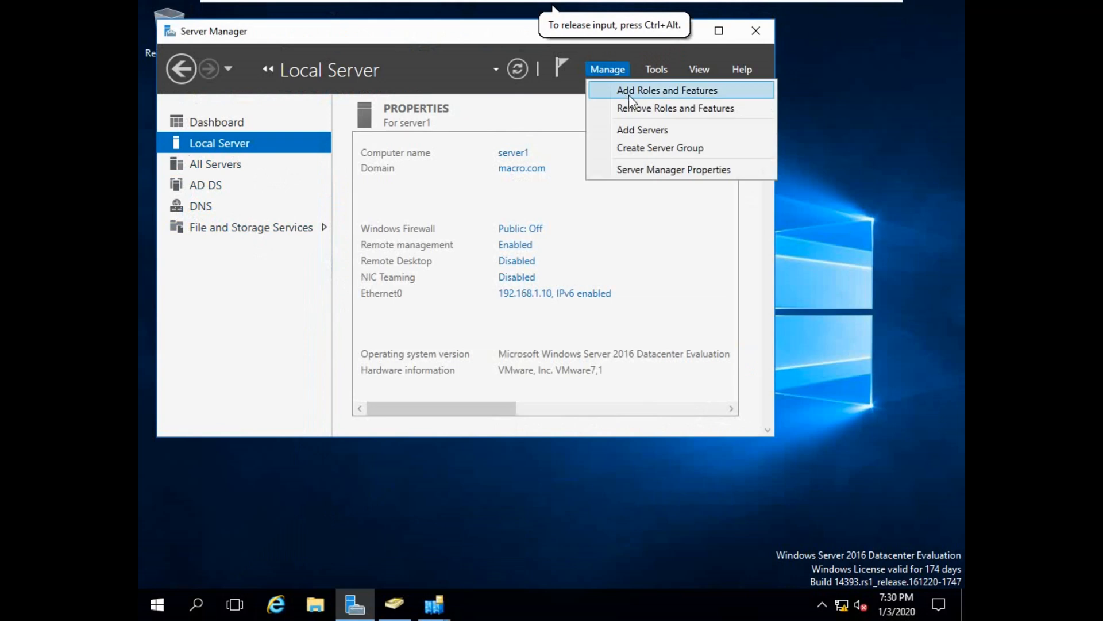
left_click(702, 558)
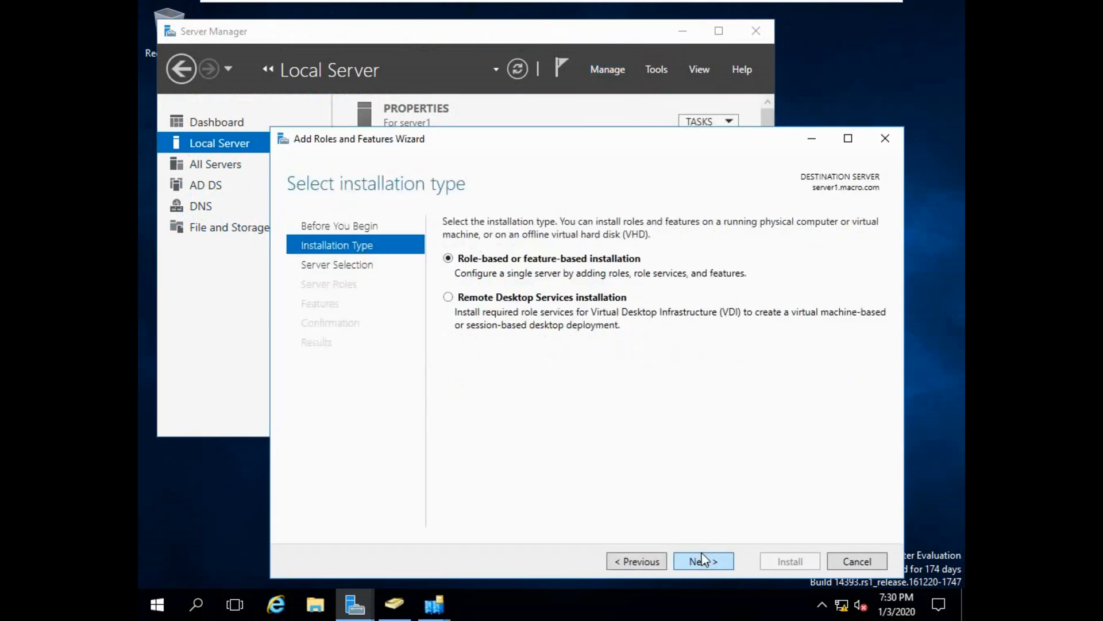
left_click(704, 559)
left_click(704, 561)
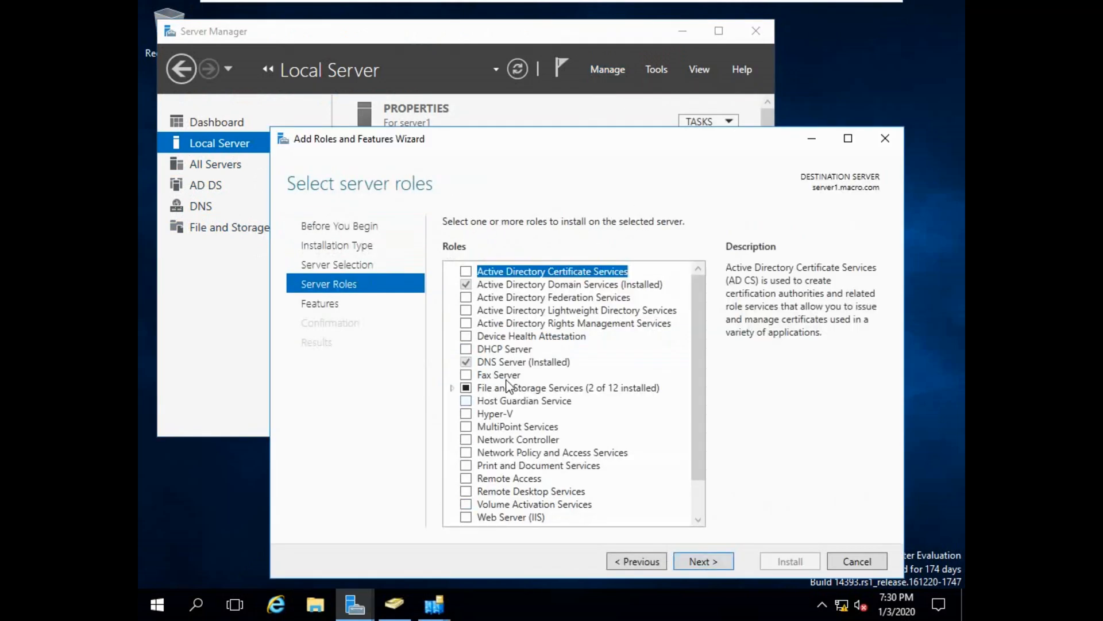
left_click(469, 346)
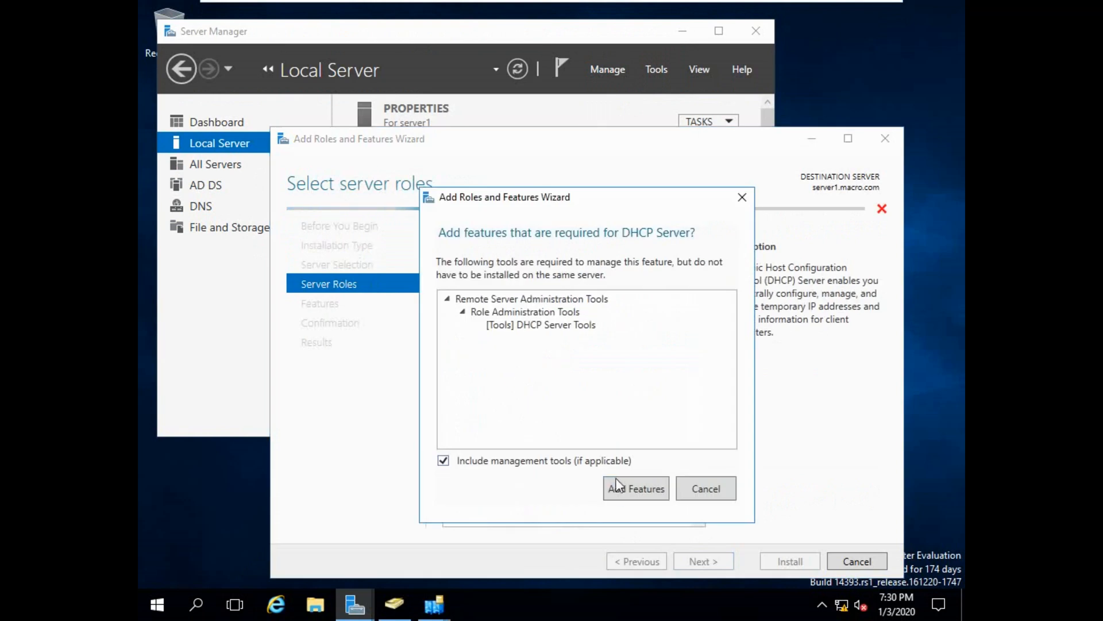
left_click(744, 201)
left_click(888, 138)
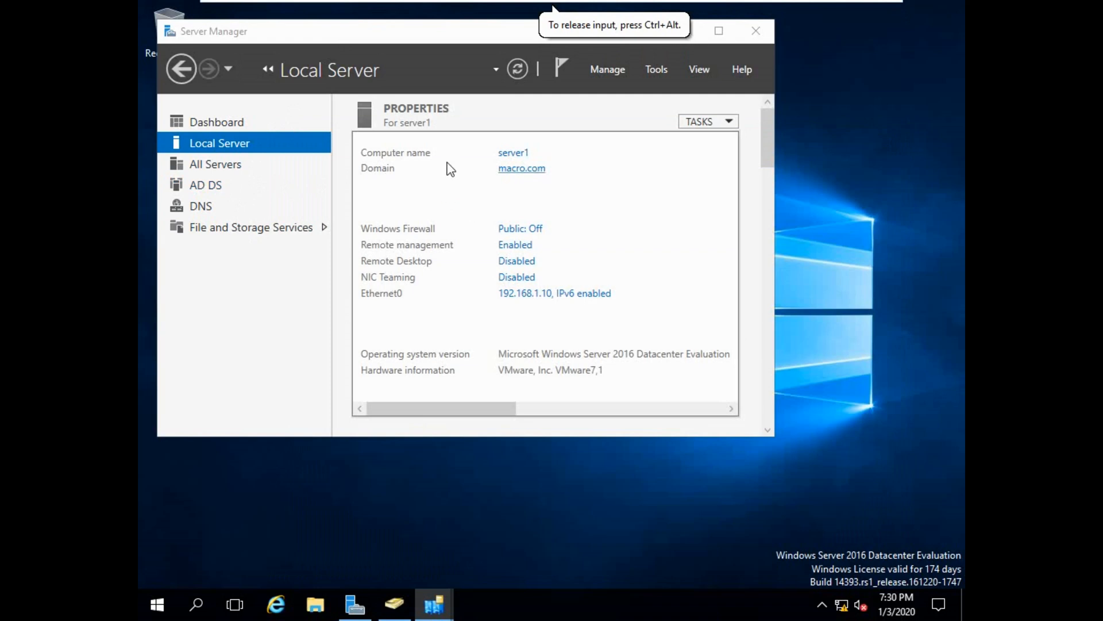
View the AD DS server page and return to the Local Server properties
left_click(219, 187)
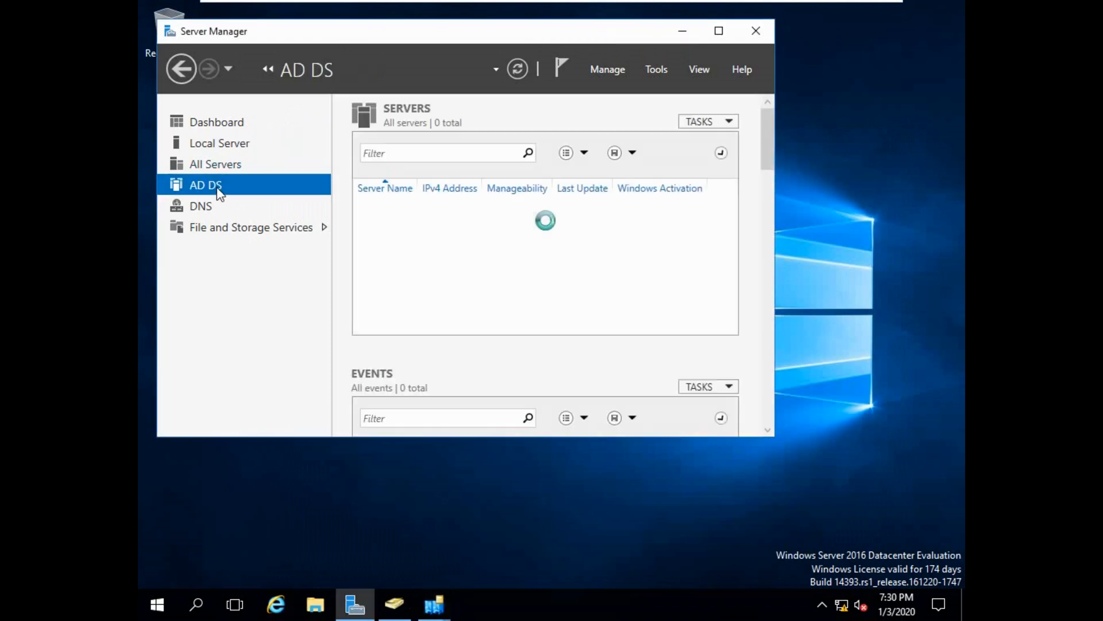
left_click(232, 151)
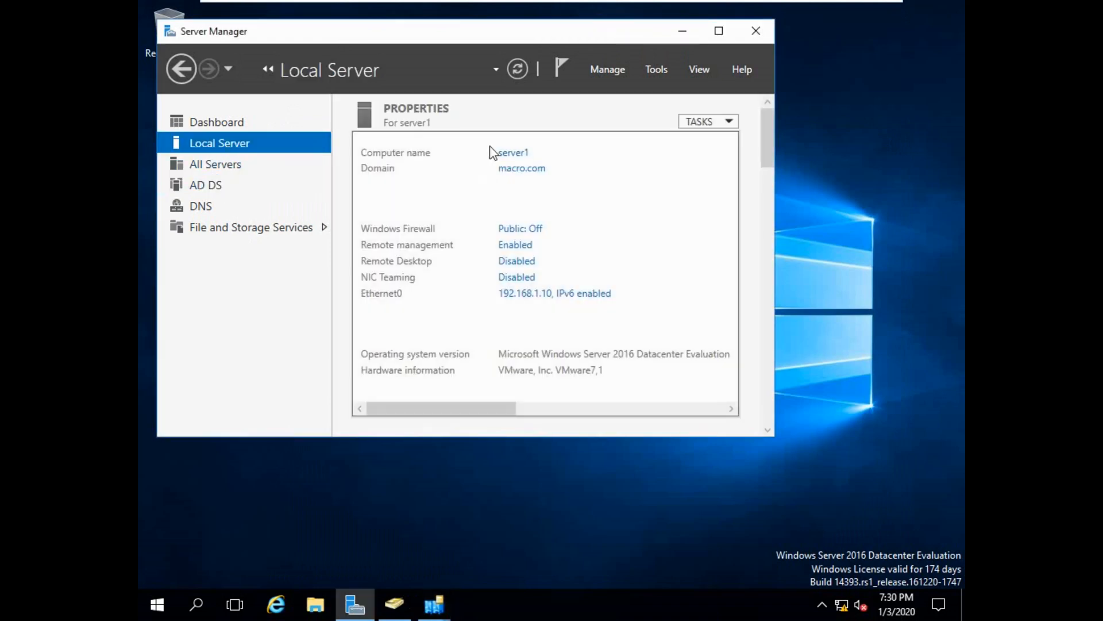
Take a snapshot of the server1 virtual machine with the default name Snapshot 2 and the description "ADDS Installed Only"
mouse_move(419, 3)
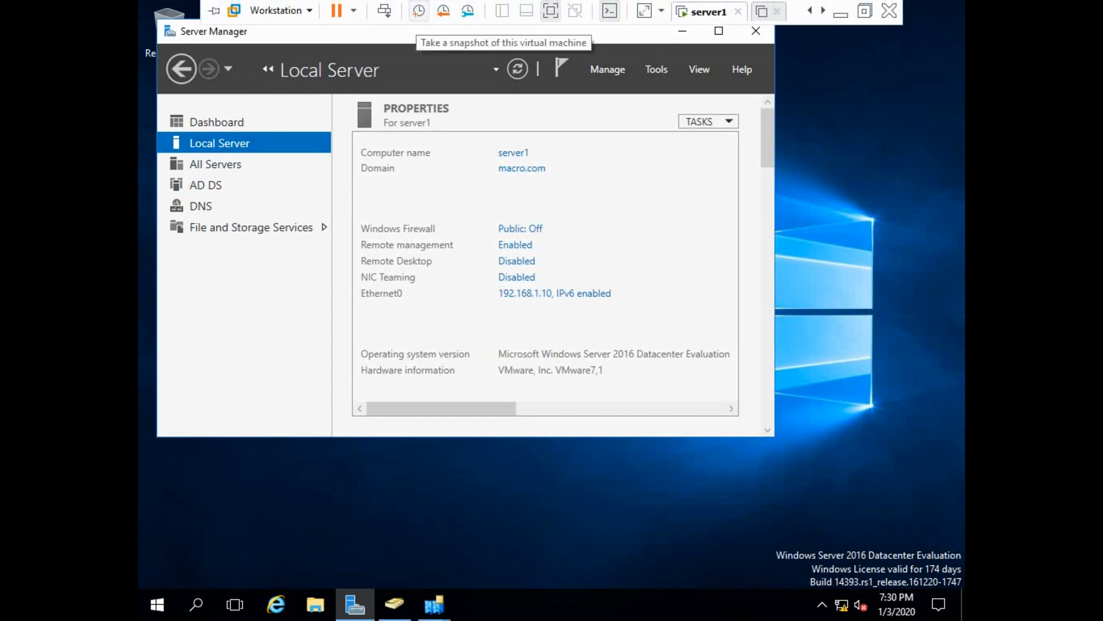
left_click(419, 10)
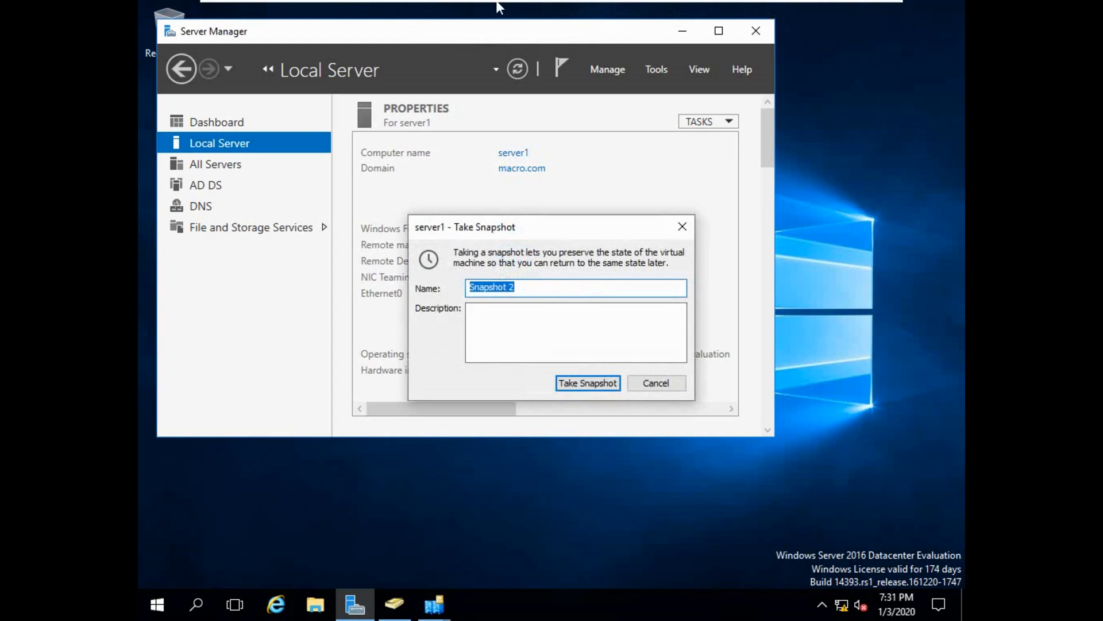
key("Tab")
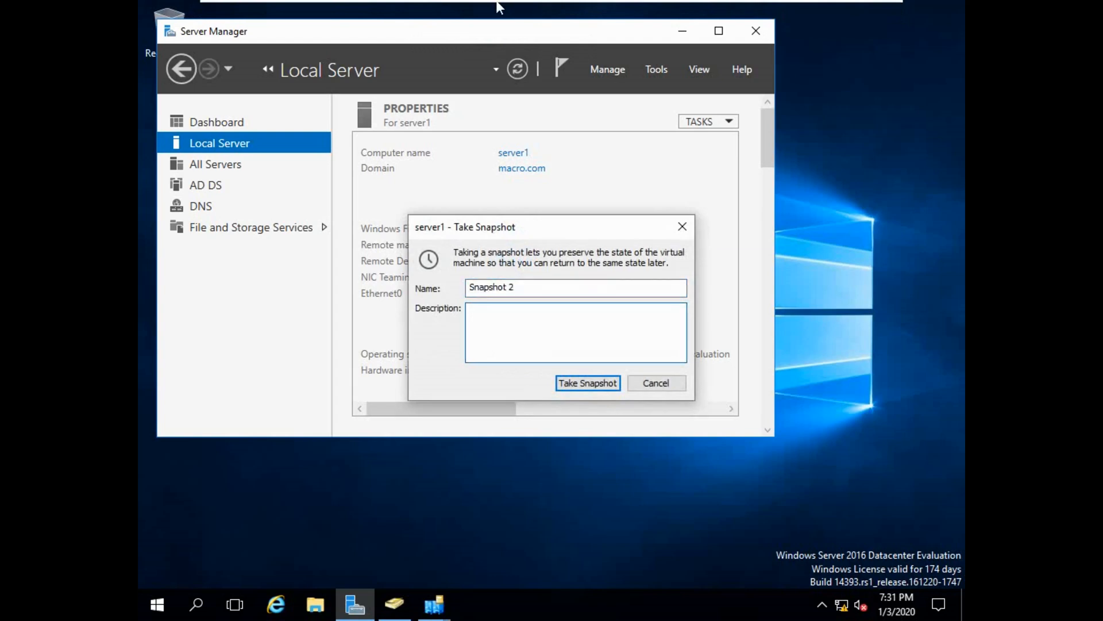
type("ADDS Installed Only")
left_click(588, 384)
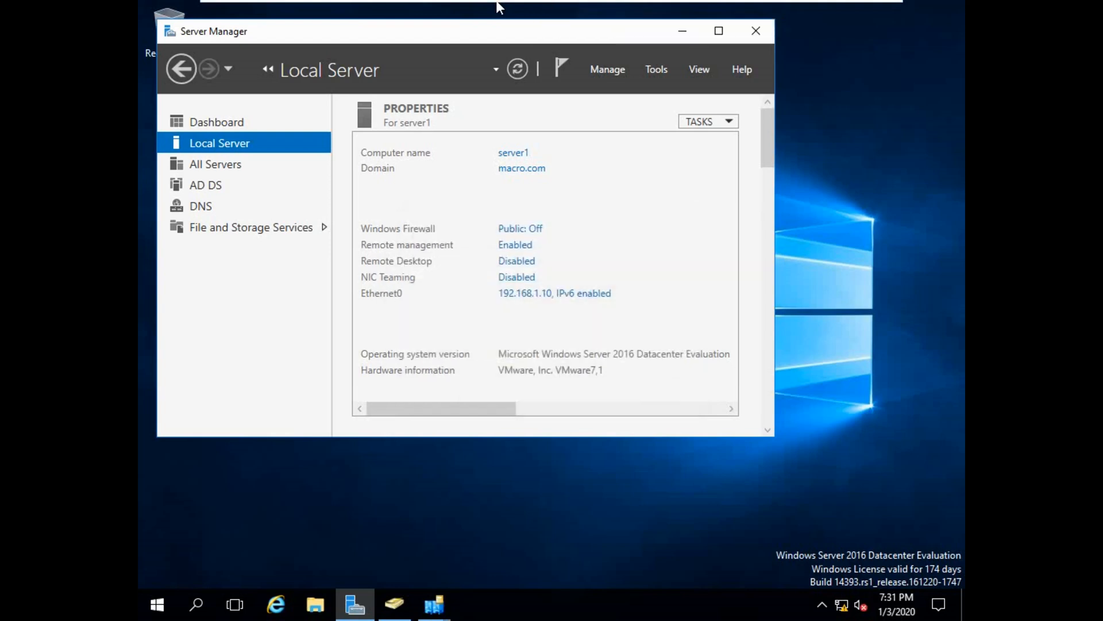
Check the details of Snapshot 2 in the virtual machine's snapshot manager, and close the manager
mouse_move(497, 7)
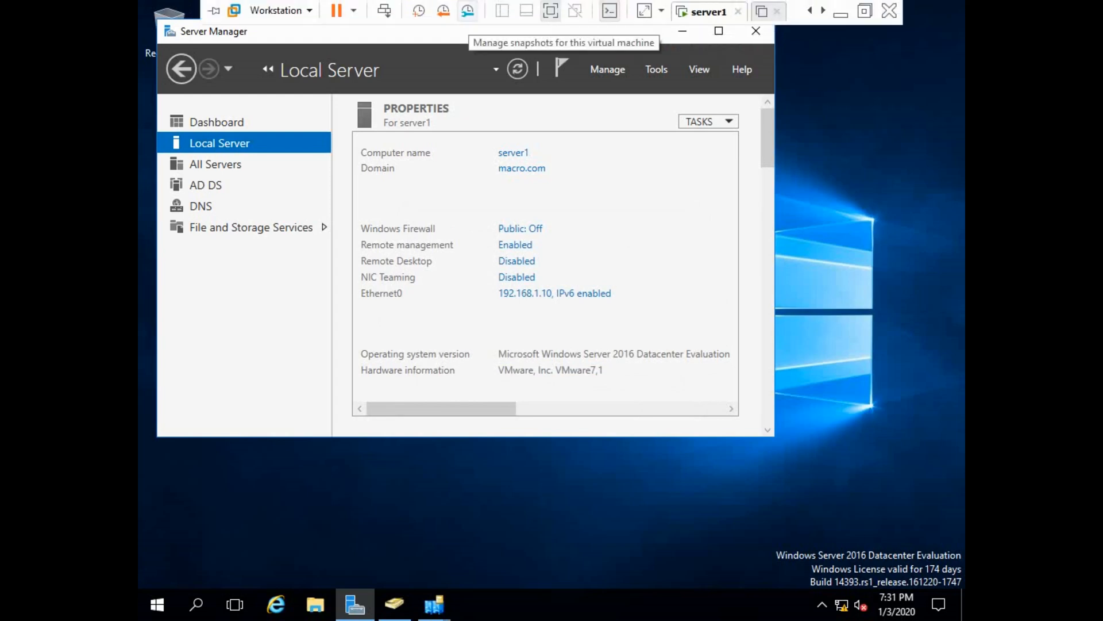
left_click(468, 10)
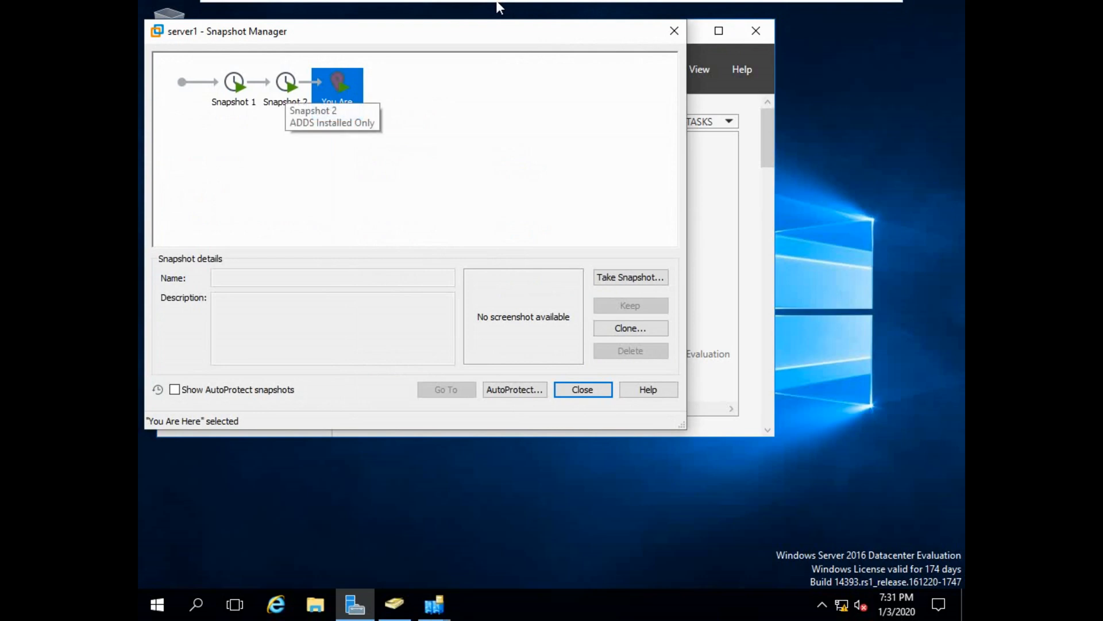
left_click(285, 89)
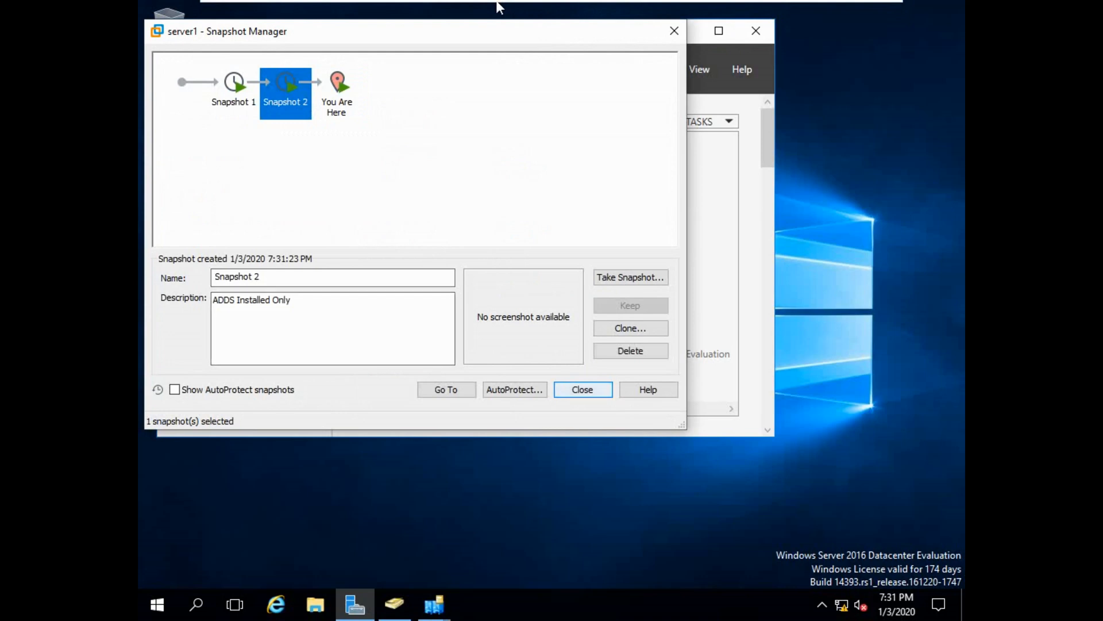
key("Return")
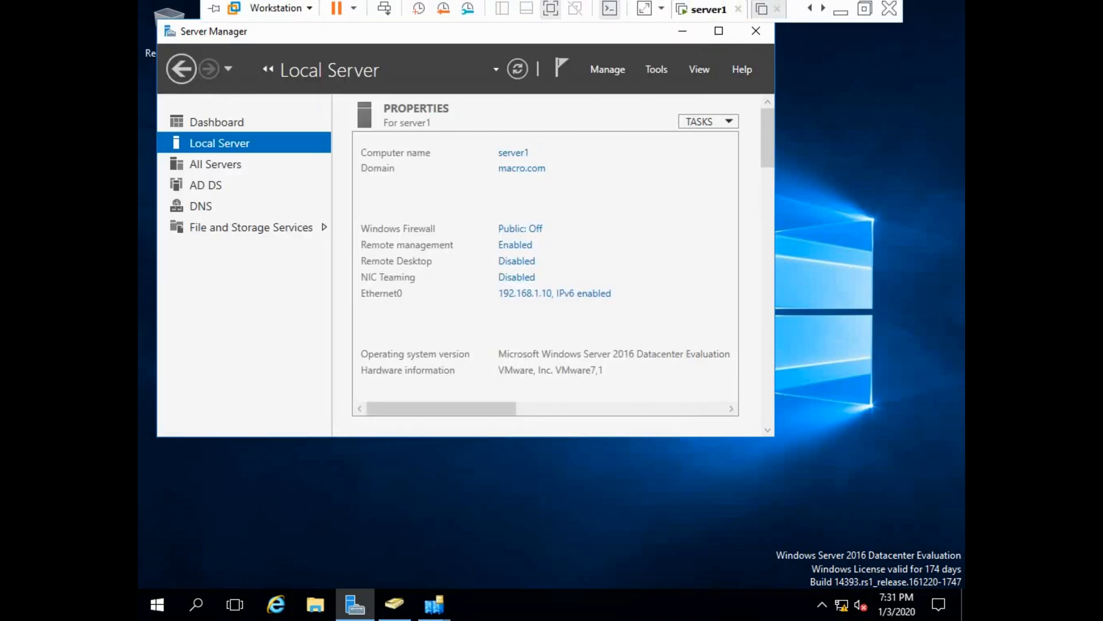
Start adding roles and features, keeping the default installation type and destination server, up to the server role selection
left_click(608, 69)
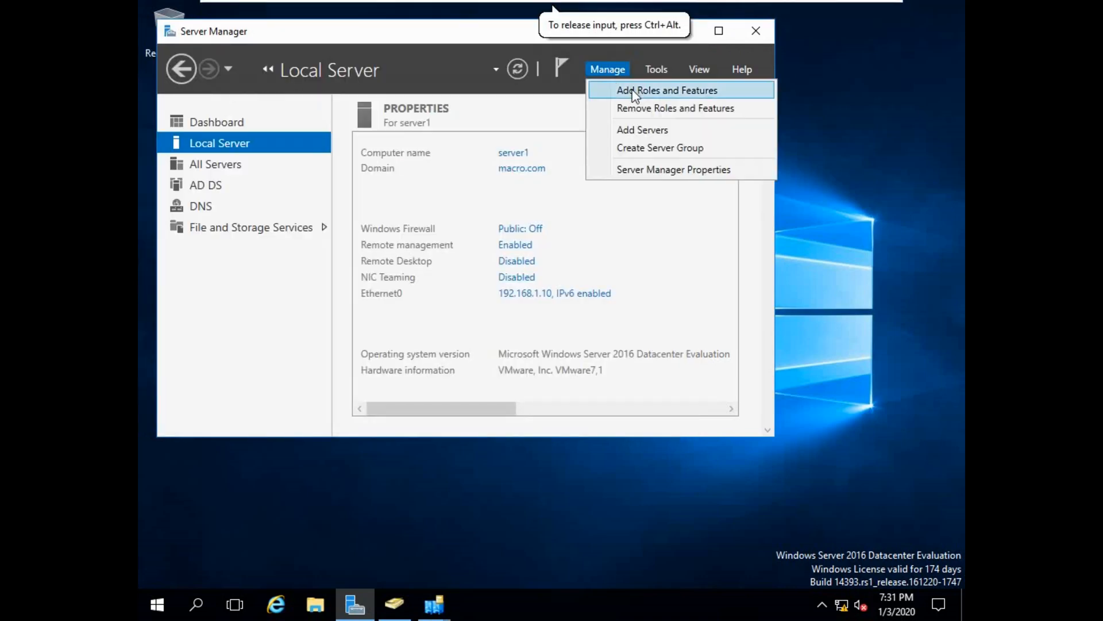
left_click(609, 88)
left_click_drag(443, 36, 612, 58)
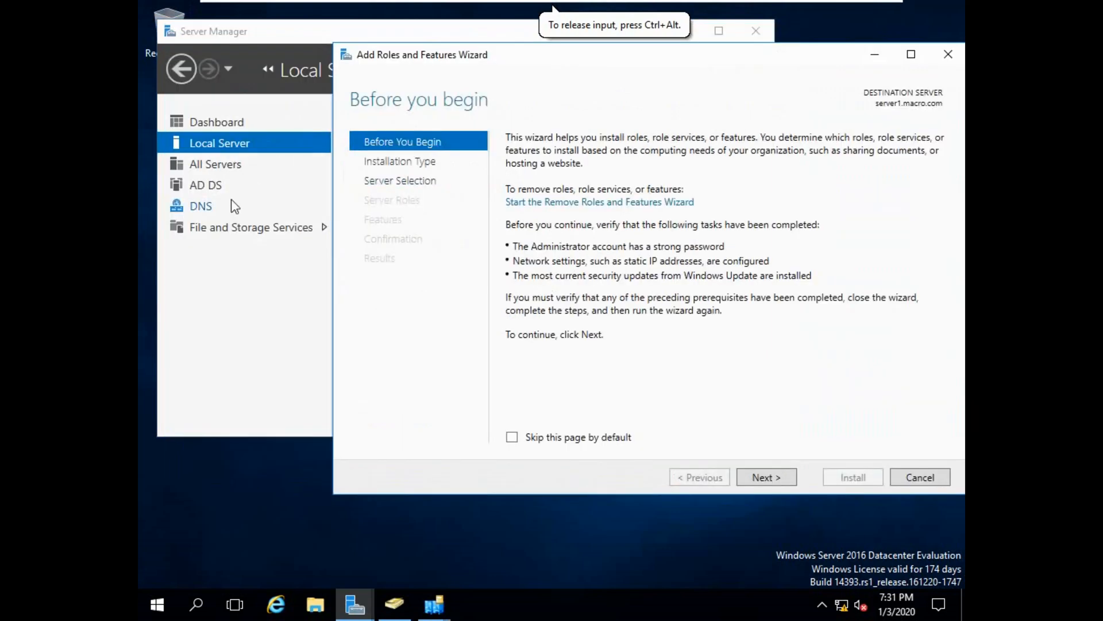
left_click(779, 477)
left_click(778, 477)
left_click(778, 477)
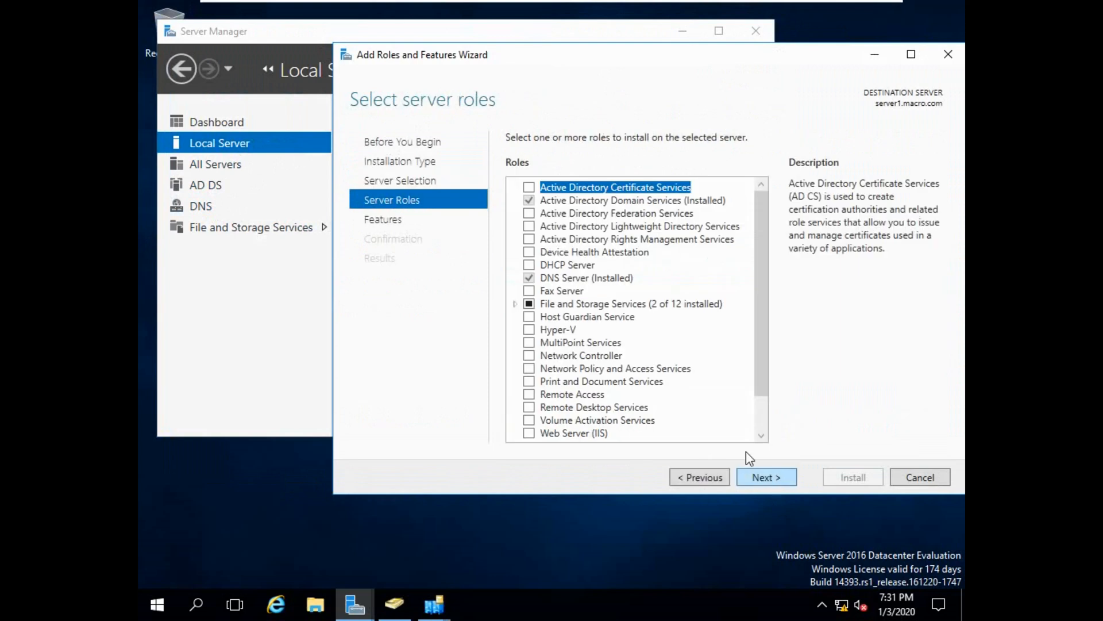
Select the DHCP Server role with its required management tools, keep the default features, and start the installation
left_click(529, 265)
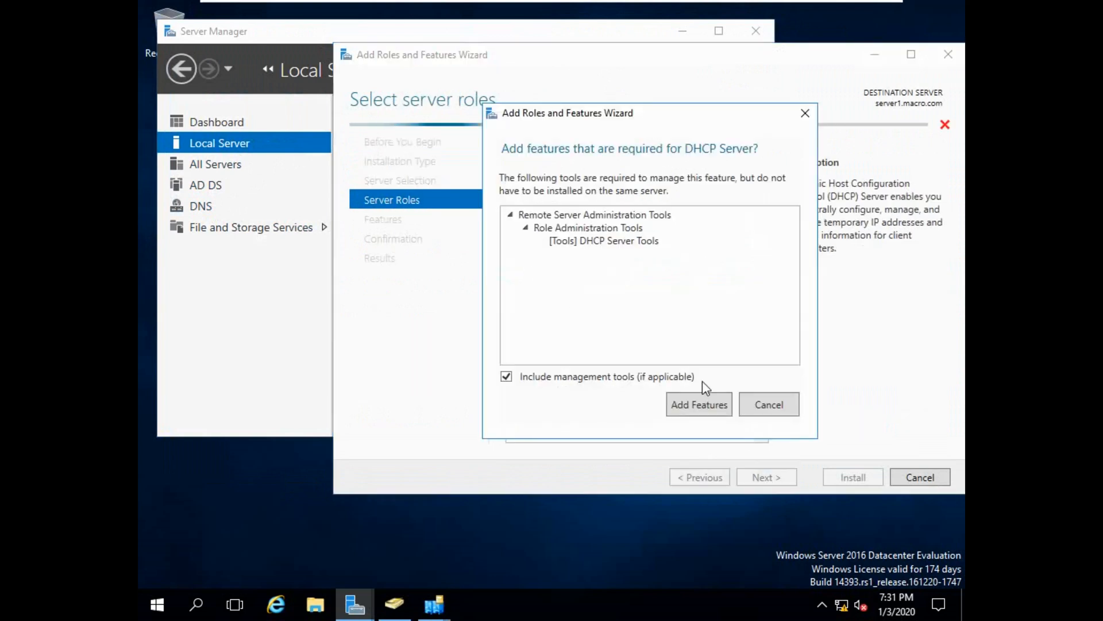
left_click(701, 402)
left_click(766, 480)
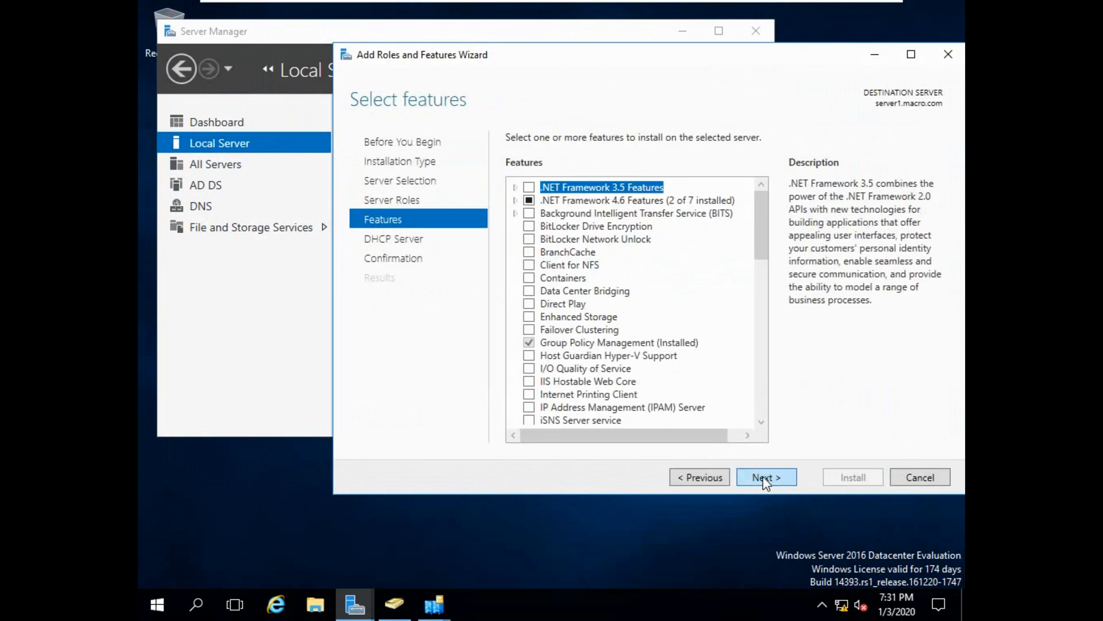
left_click(766, 480)
left_click(766, 479)
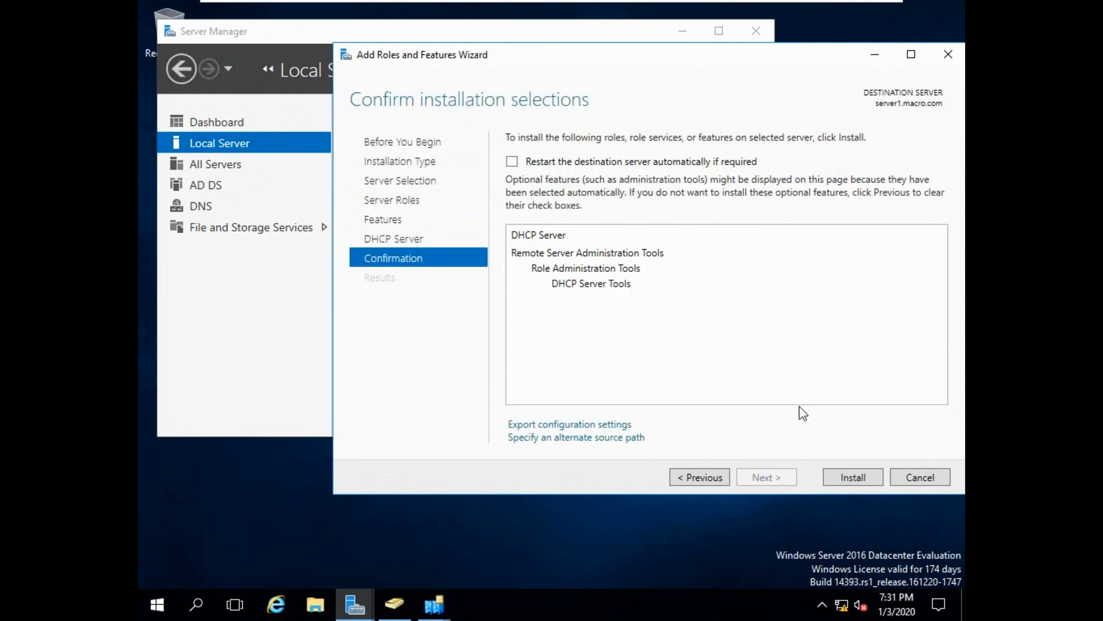
left_click(838, 479)
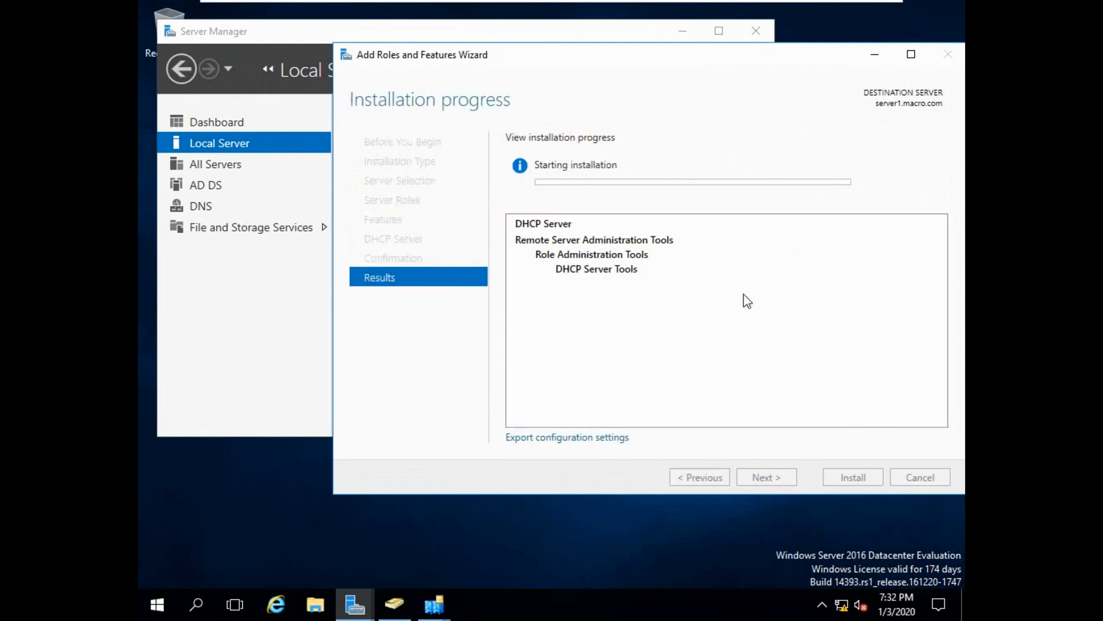
mouse_move(793, 2)
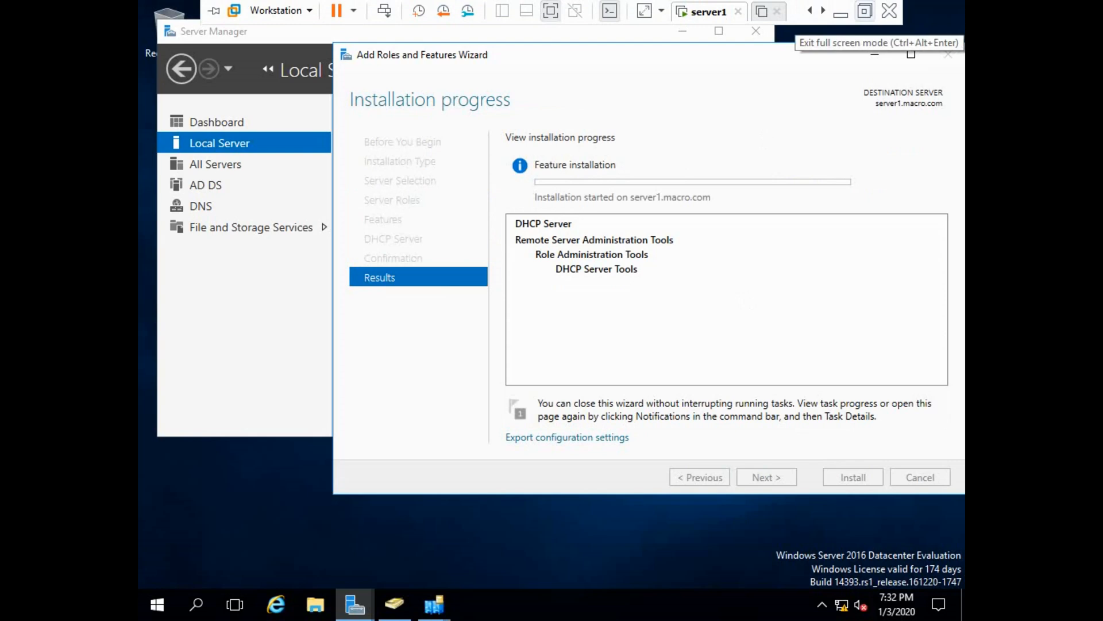
left_click(865, 10)
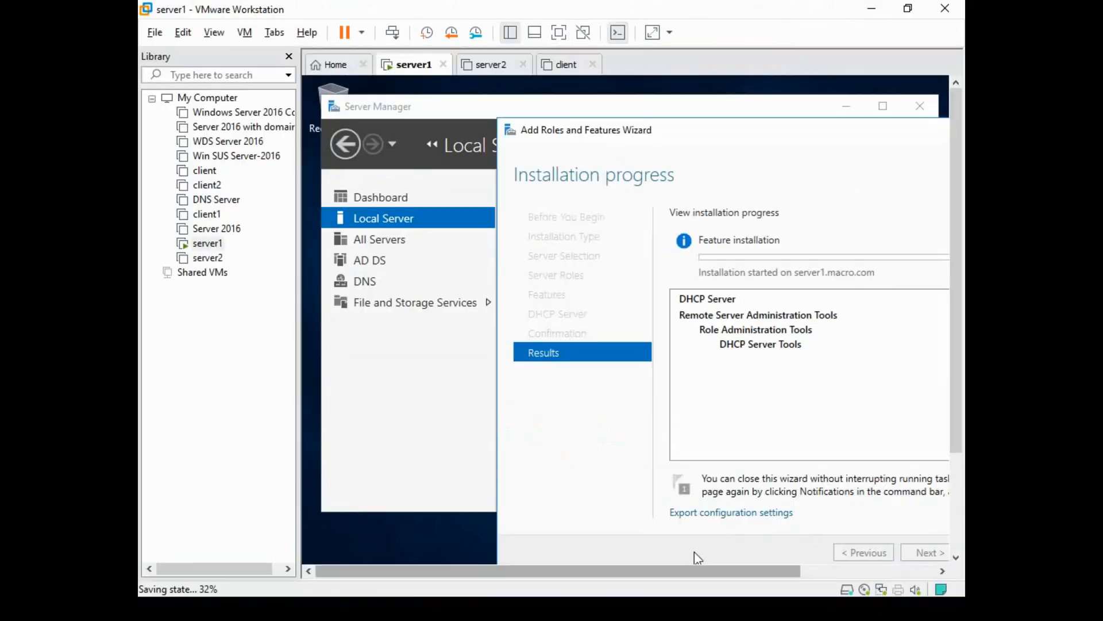
left_click_drag(702, 146, 535, 122)
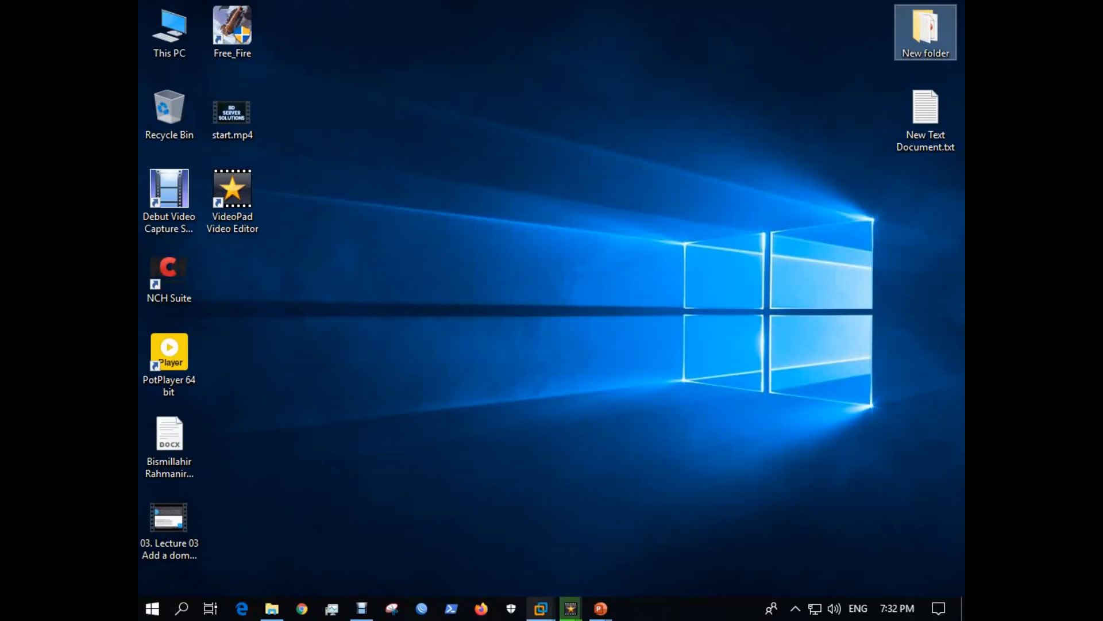
mouse_move(540, 608)
left_click(454, 500)
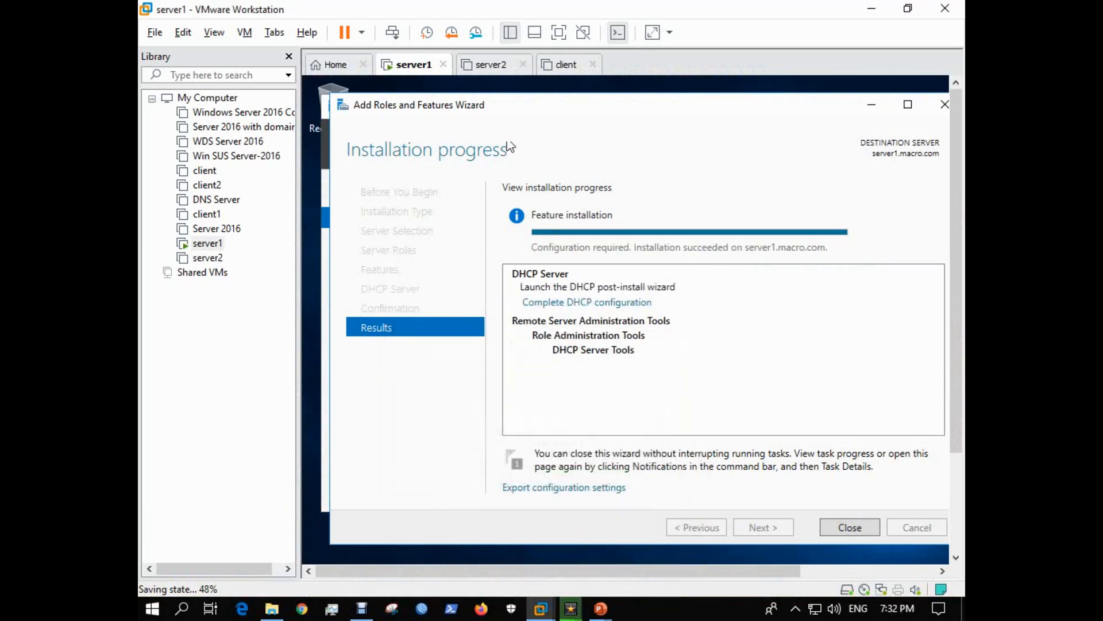
left_click(558, 32)
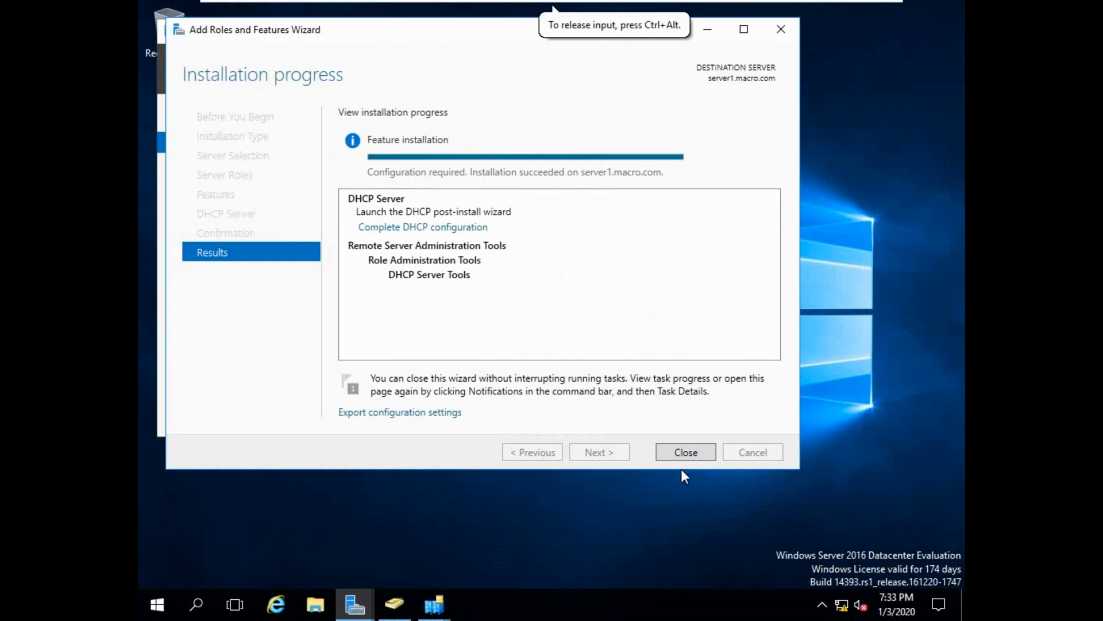
Close the finished role installation wizard and open the DHCP server page
left_click(685, 451)
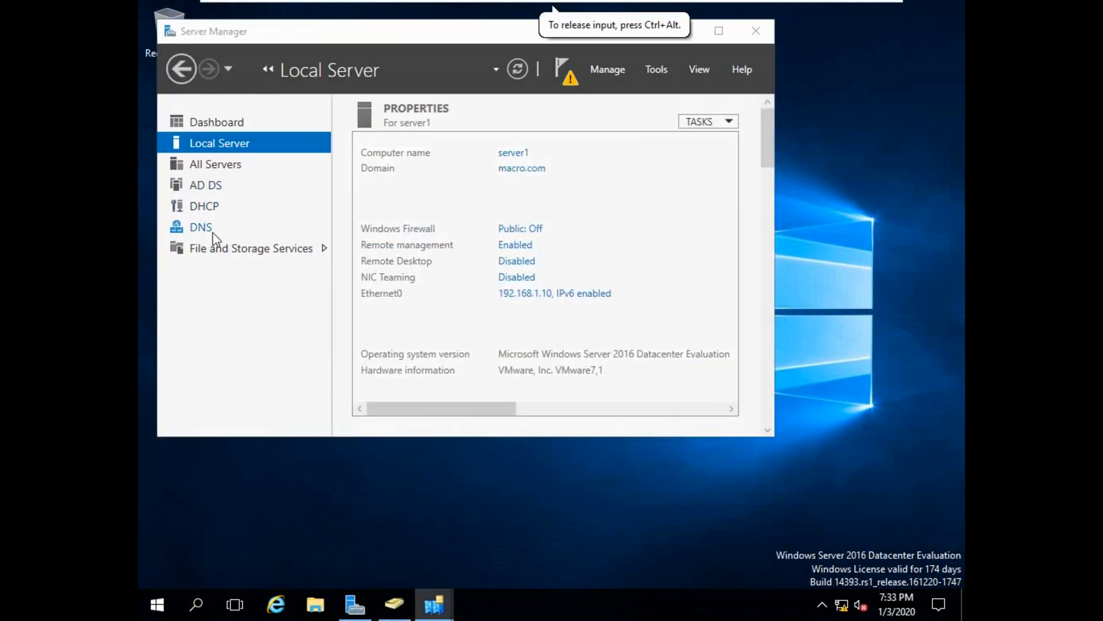
left_click(193, 207)
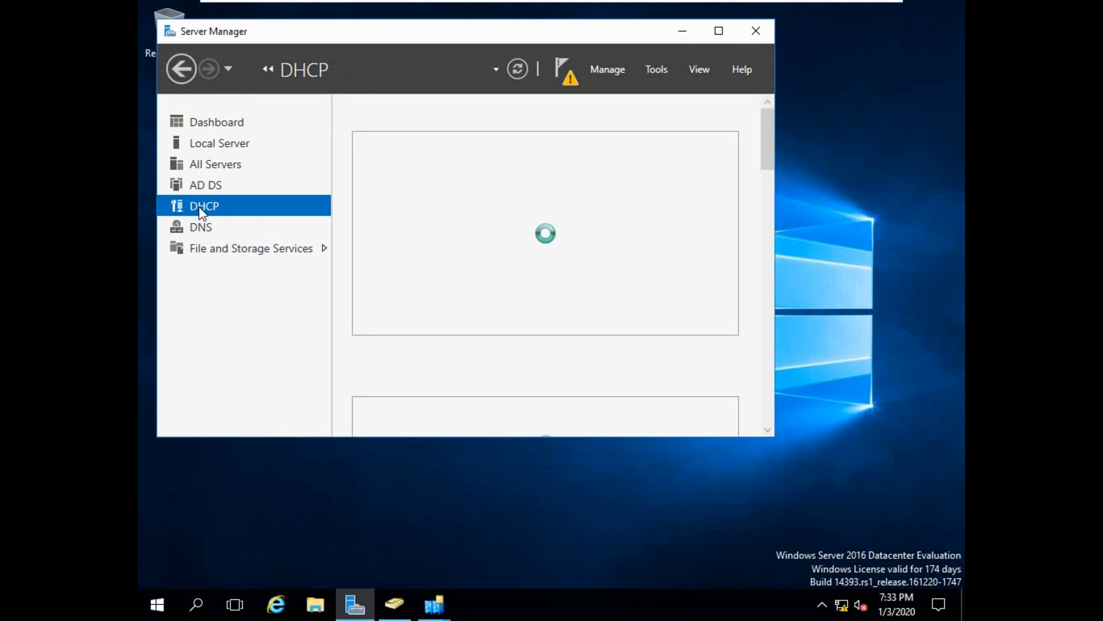
Complete the DHCP post-install configuration, authorizing the server with the preset MACRO\Administrator account, and maximize the Server Manager window
left_click(564, 68)
left_click(402, 168)
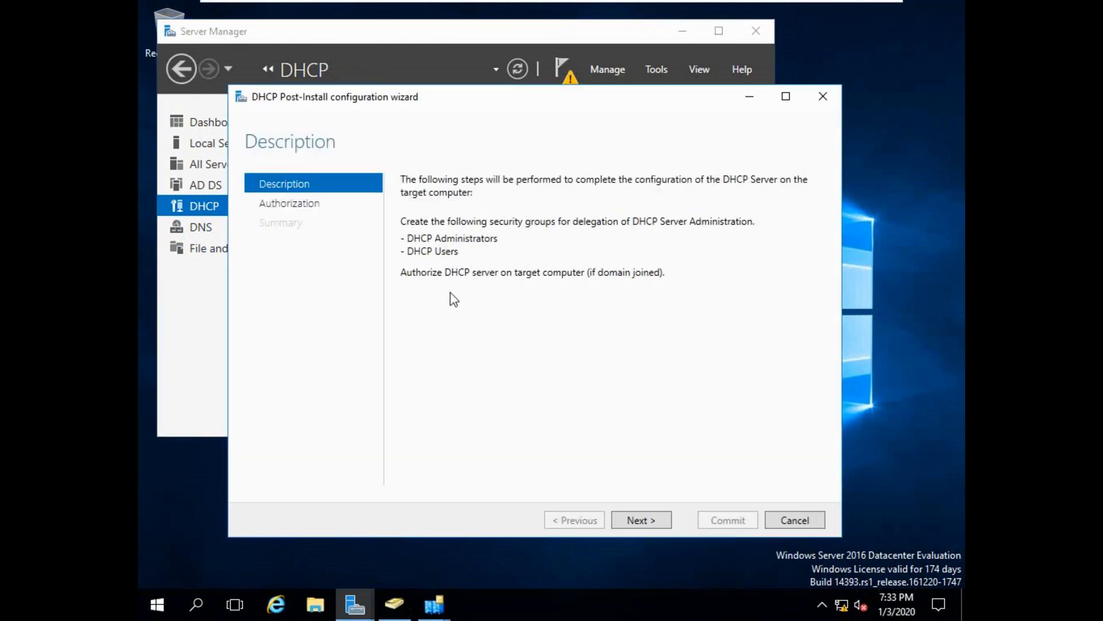
left_click(627, 521)
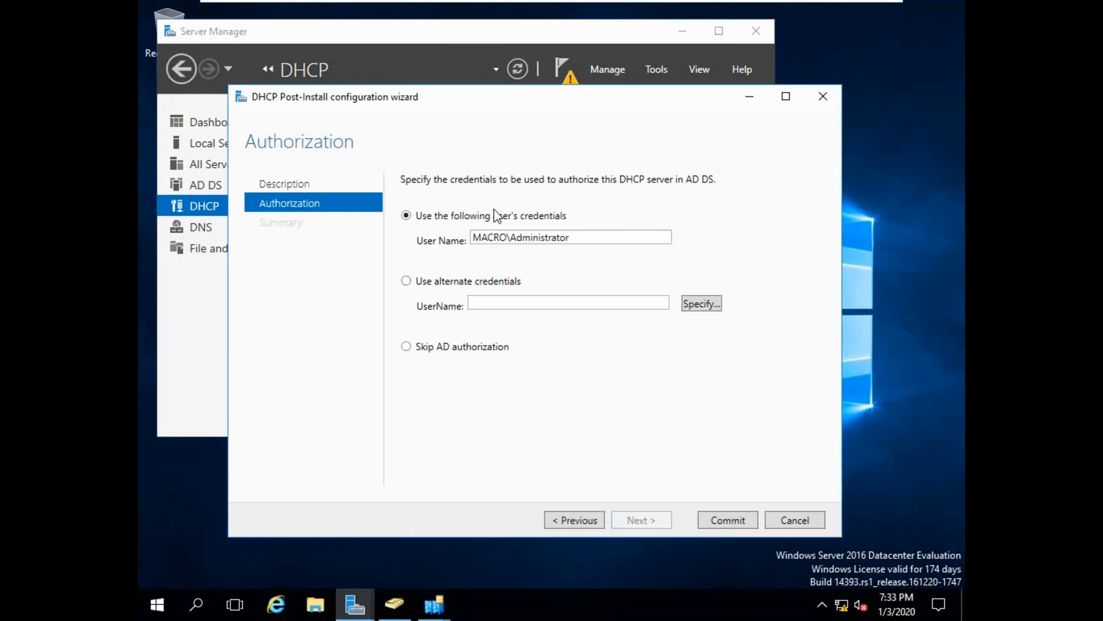
left_click(729, 517)
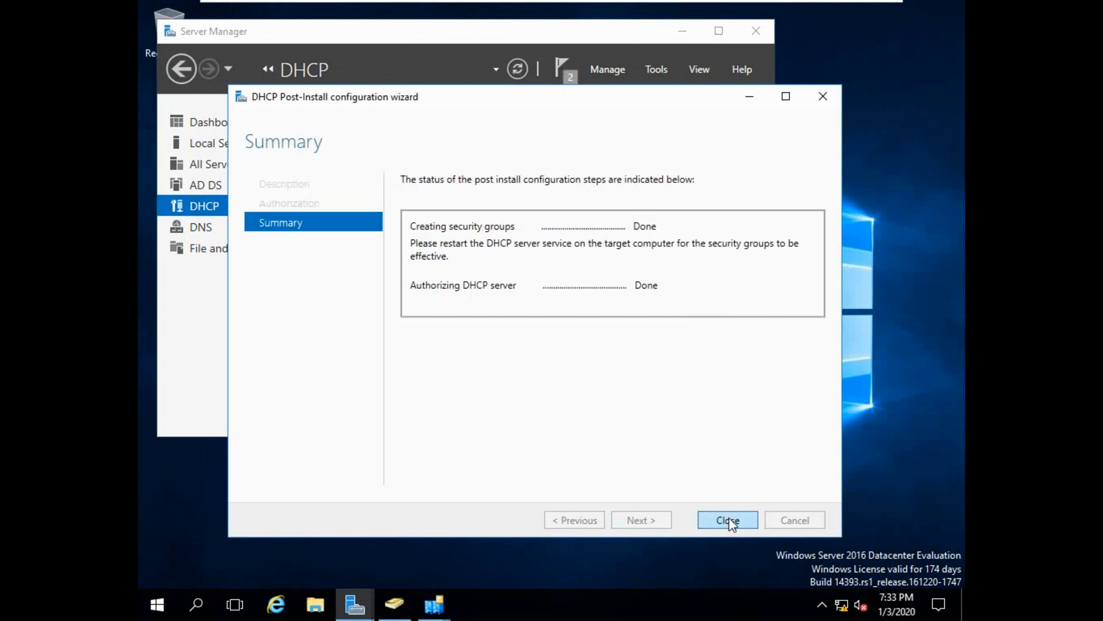
left_click(729, 520)
left_click(718, 31)
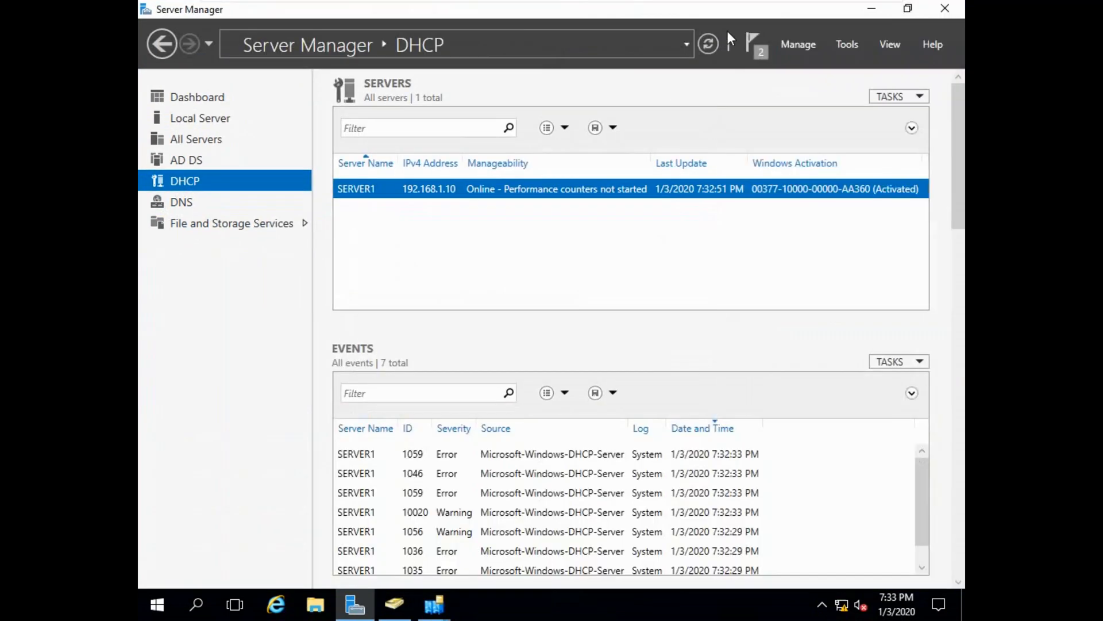
Restore the server1 virtual machine to Snapshot 2, described as "ADDS Installed Only", through the snapshot manager and confirm losing the current state
mouse_move(411, 3)
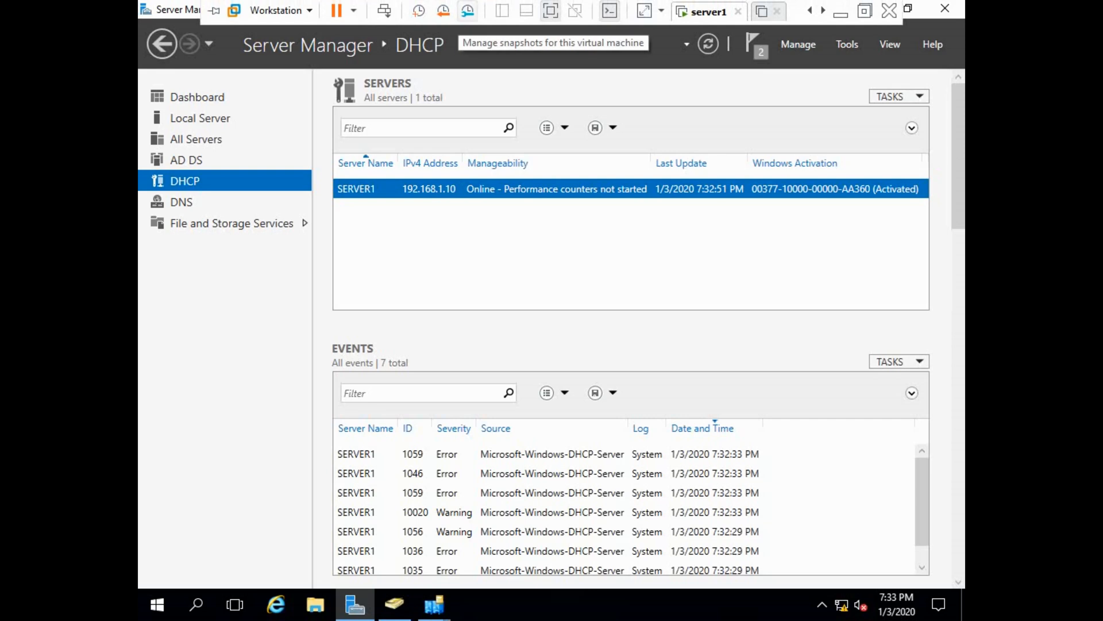
left_click(468, 10)
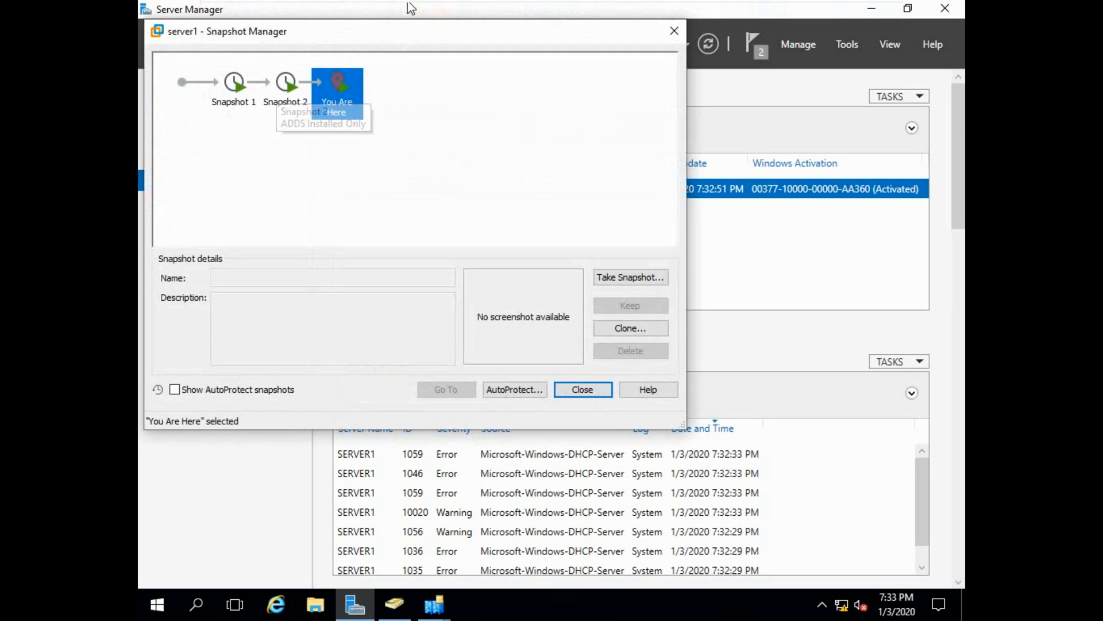
left_click(285, 91)
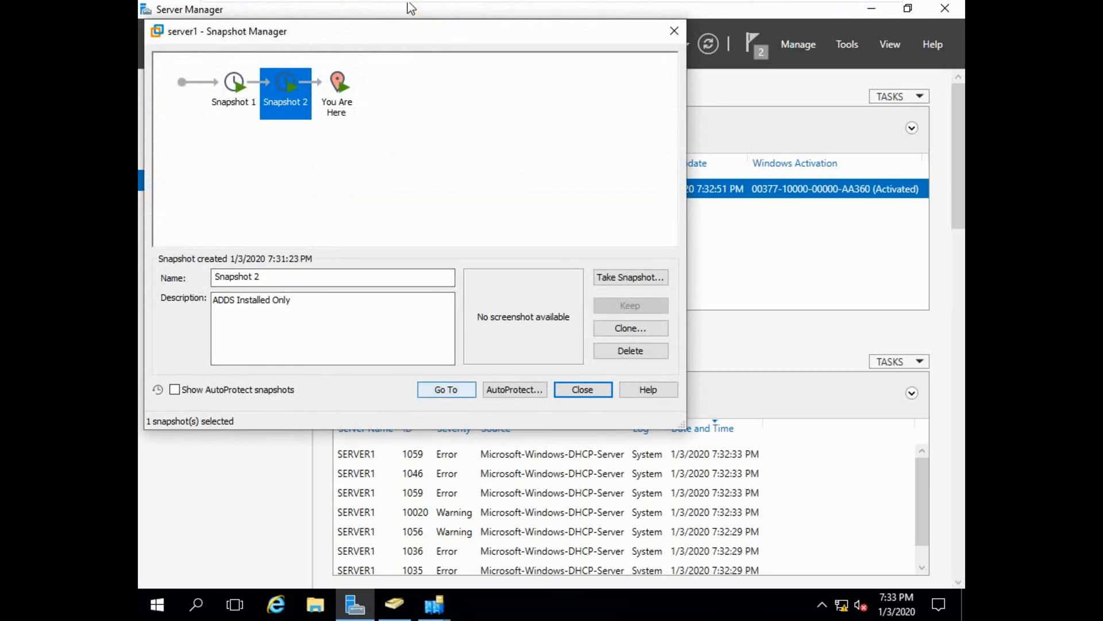
left_click(446, 389)
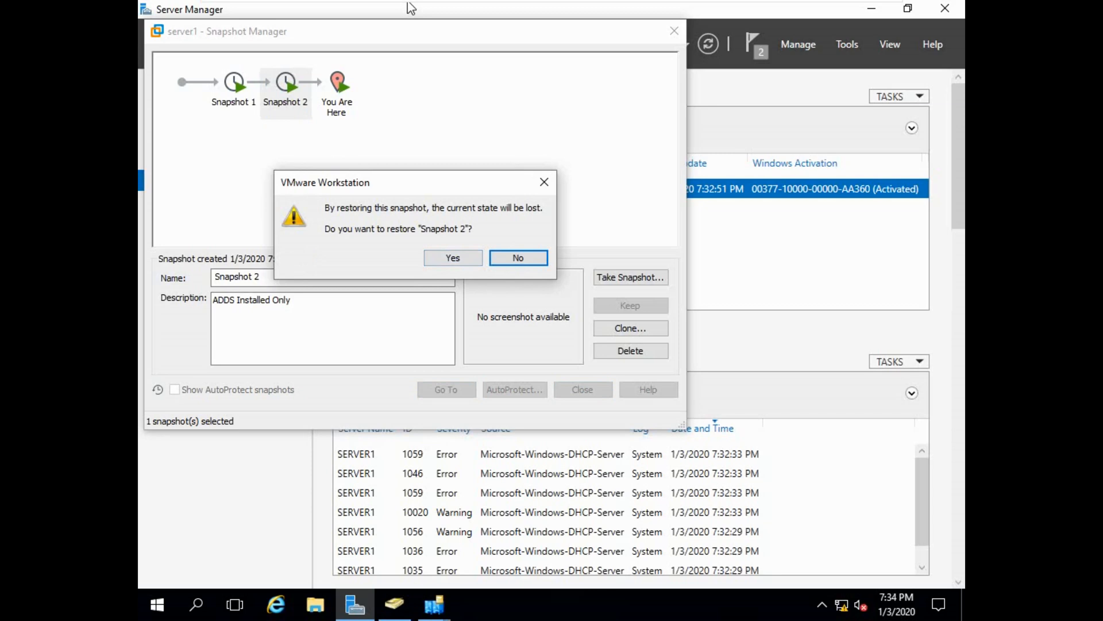
left_click(453, 257)
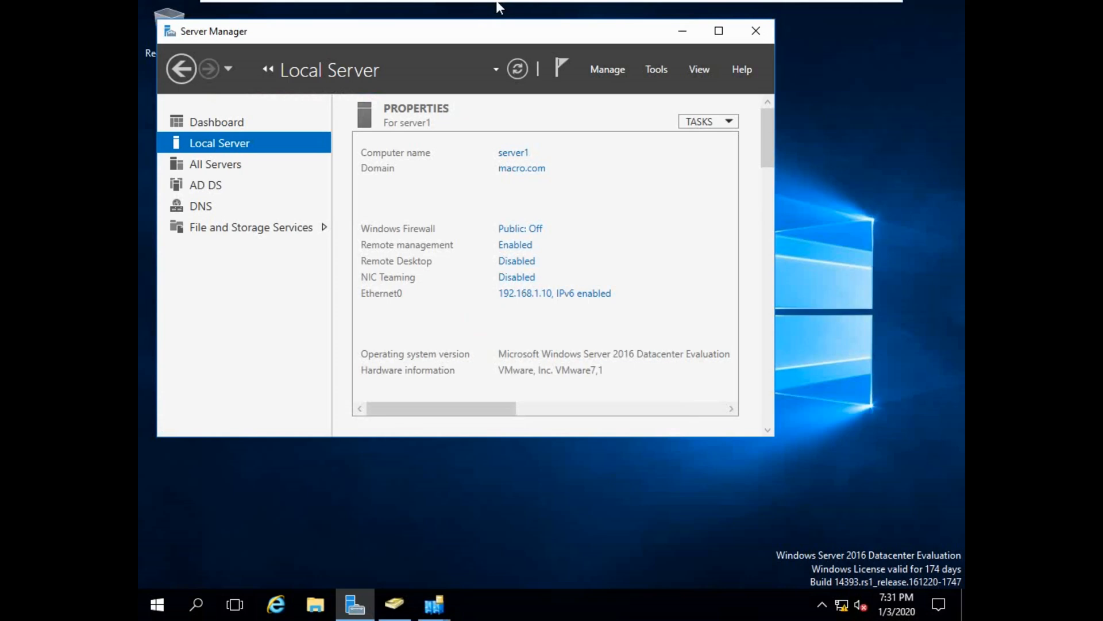
Maximize Server Manager and check the AD DS and All Servers pages to see which roles the restored server has
mouse_move(498, 3)
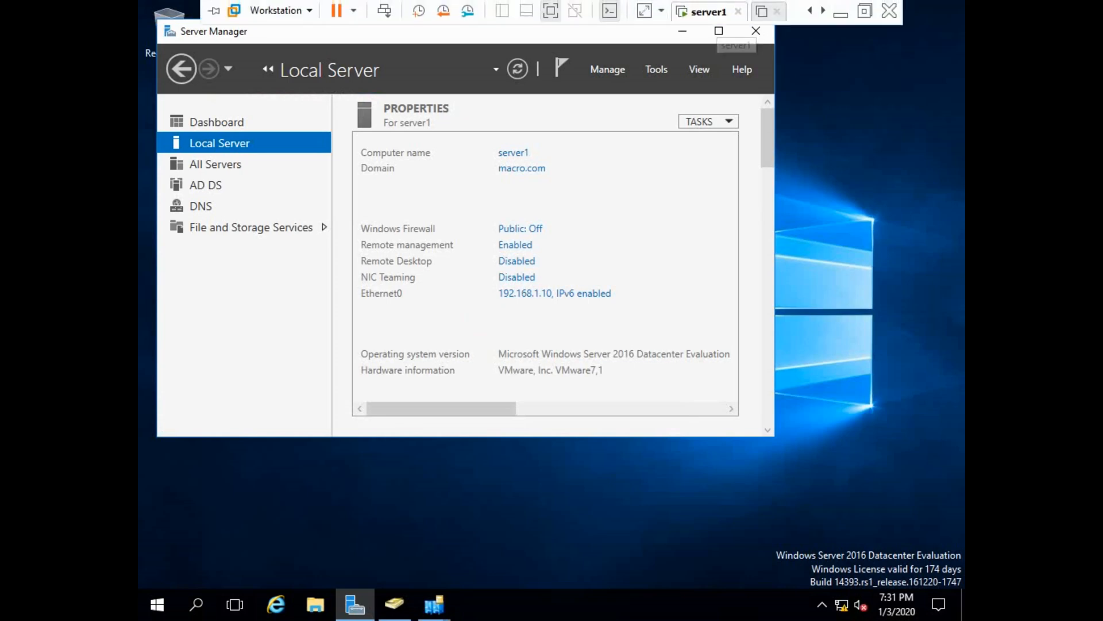
left_click(718, 34)
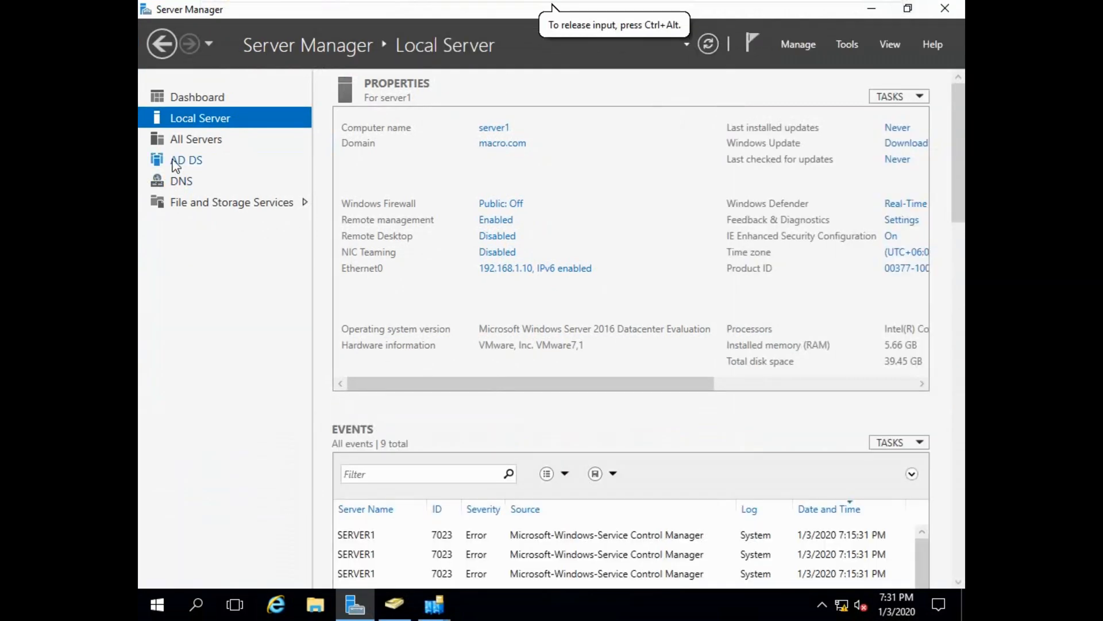
left_click(205, 156)
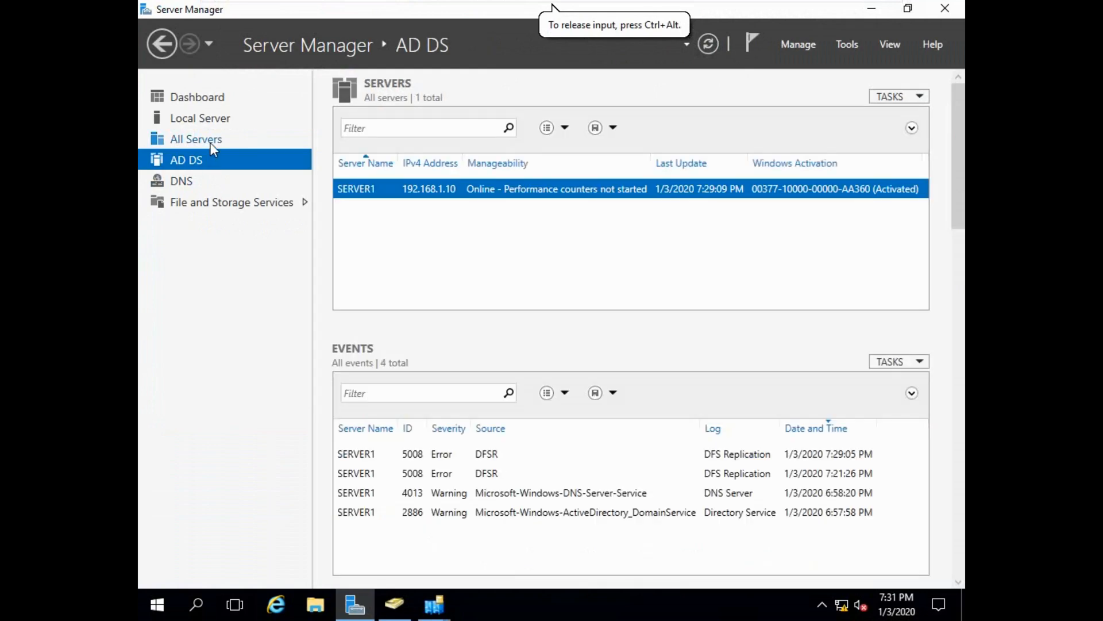
left_click(211, 142)
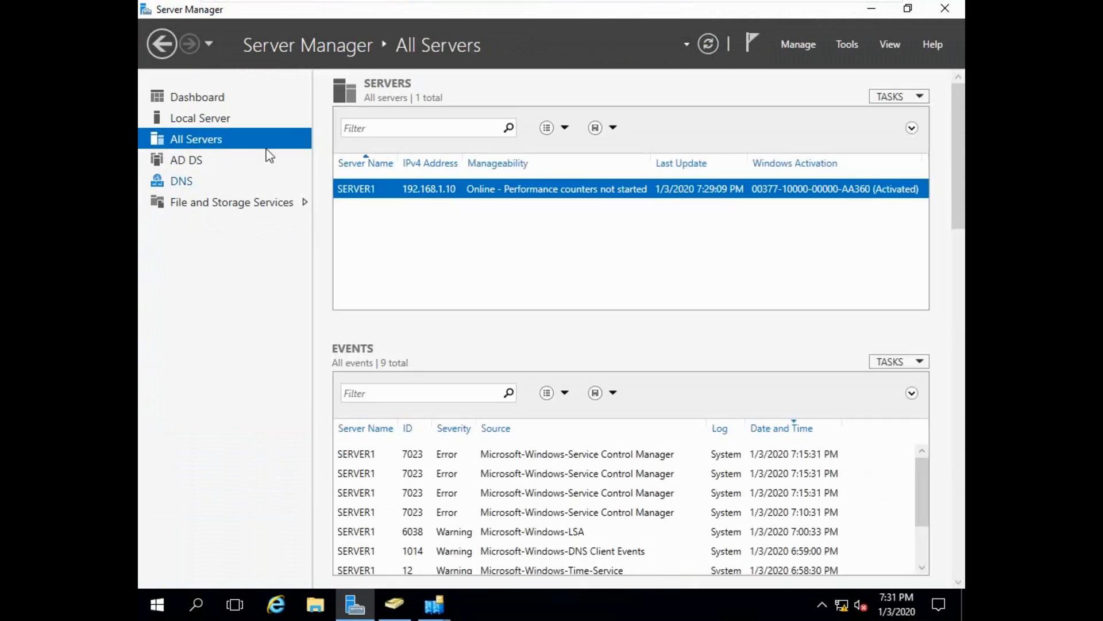
left_click(201, 158)
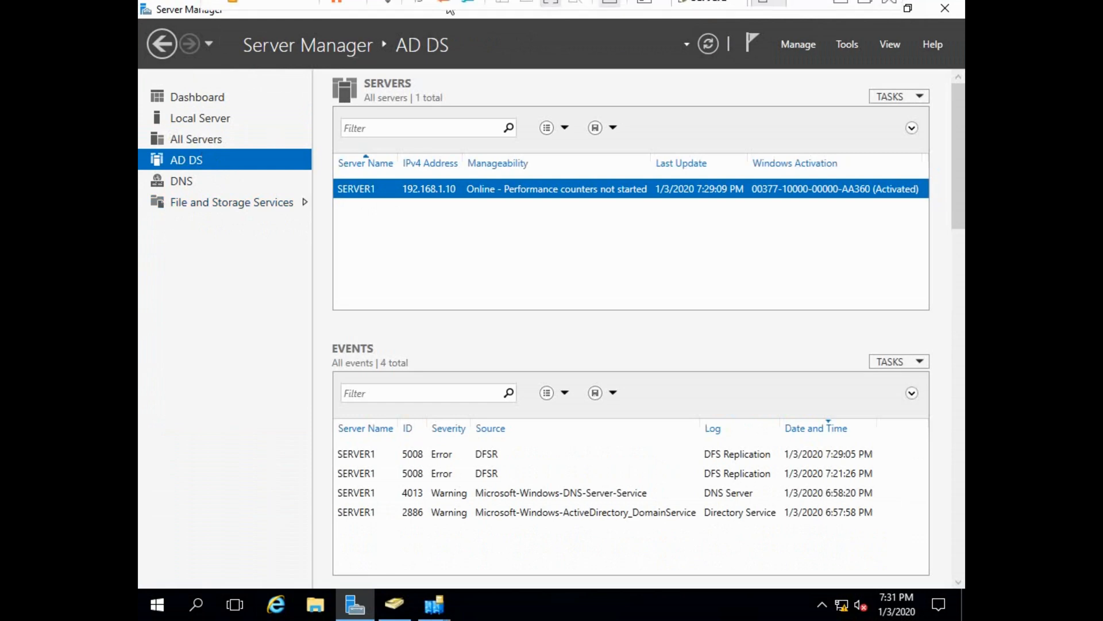
Take the server1 virtual machine out of full screen and restore the VMware Workstation window to its smaller, unmaximized size
mouse_move(452, 5)
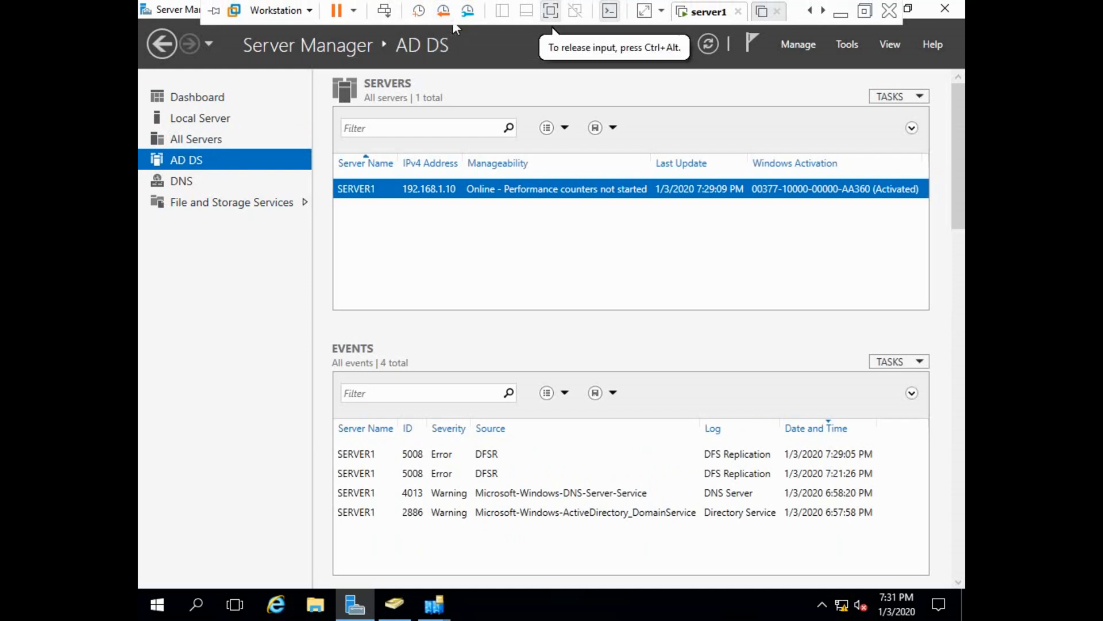
left_click(865, 10)
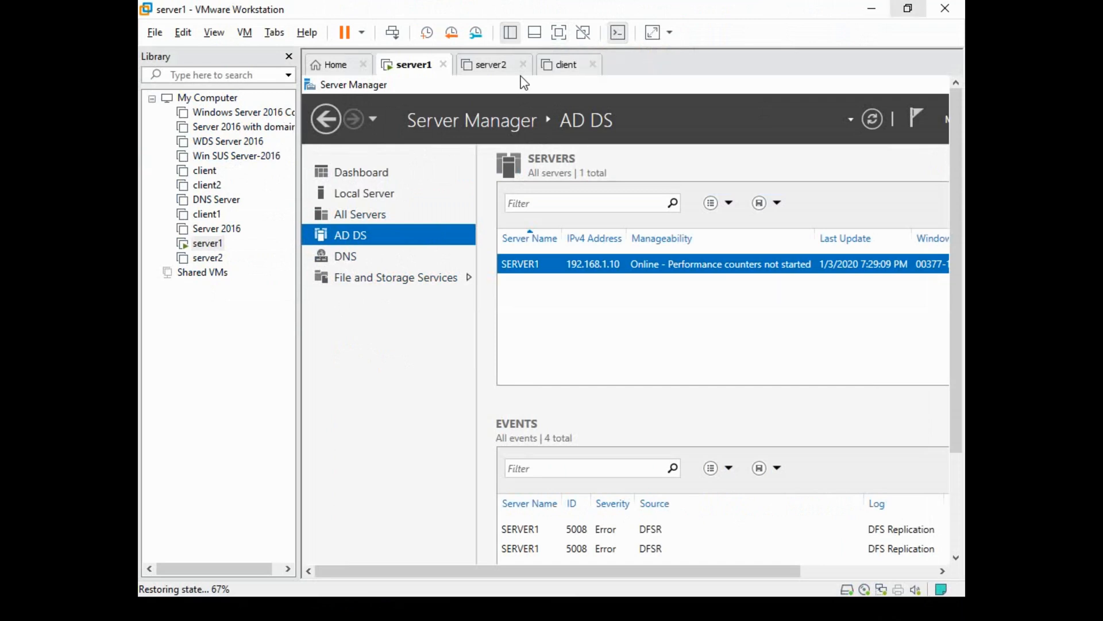
left_click(908, 8)
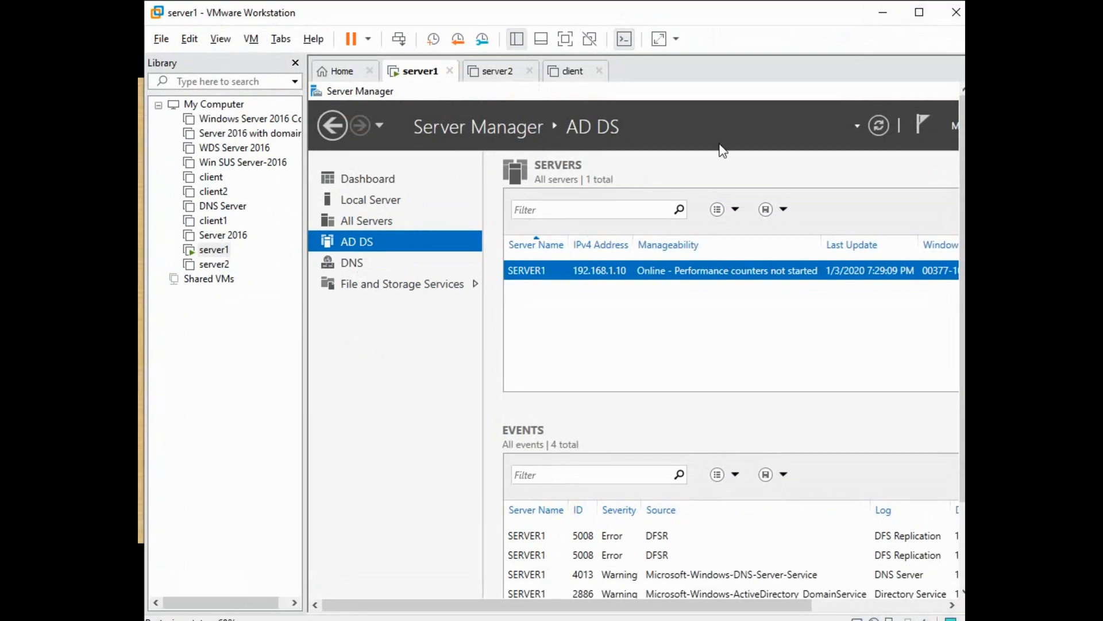